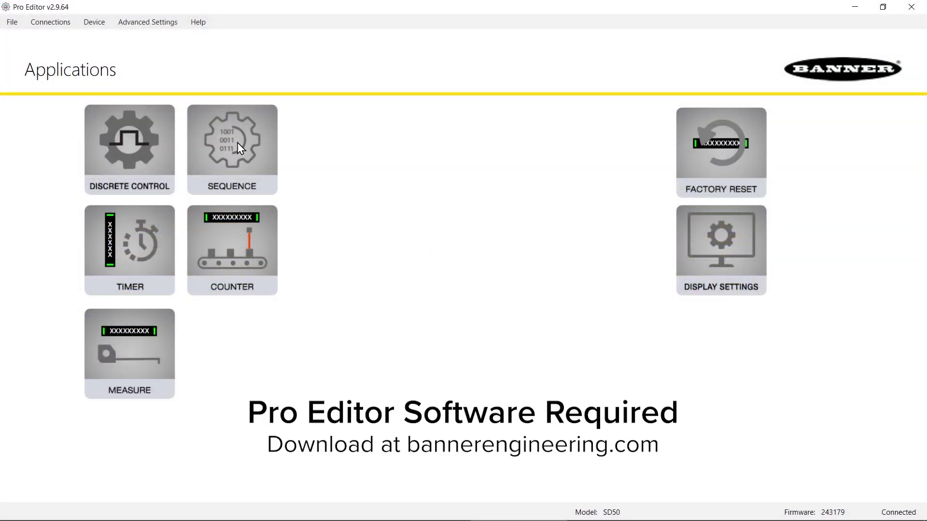
Open the Sequence application for the connected SD50.
click(247, 152)
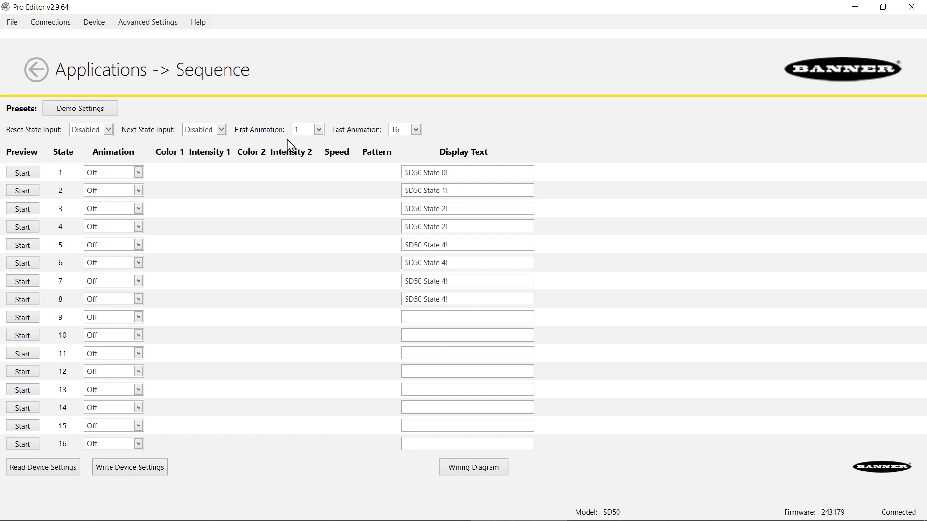
Set Last Animation to 5 so the sequence runs states 1 through 5.
click(417, 129)
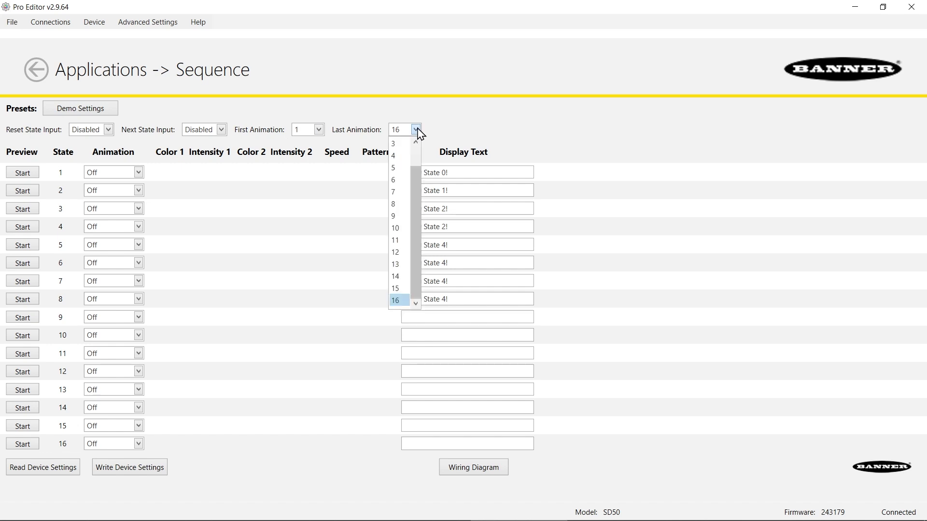
click(406, 169)
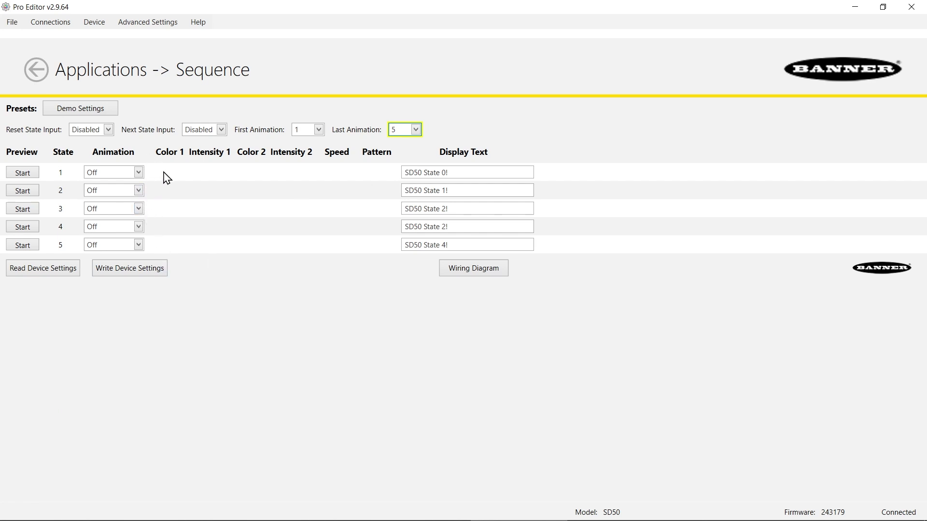
Set Next State Input to Black and Reset State Input to Gray.
click(222, 131)
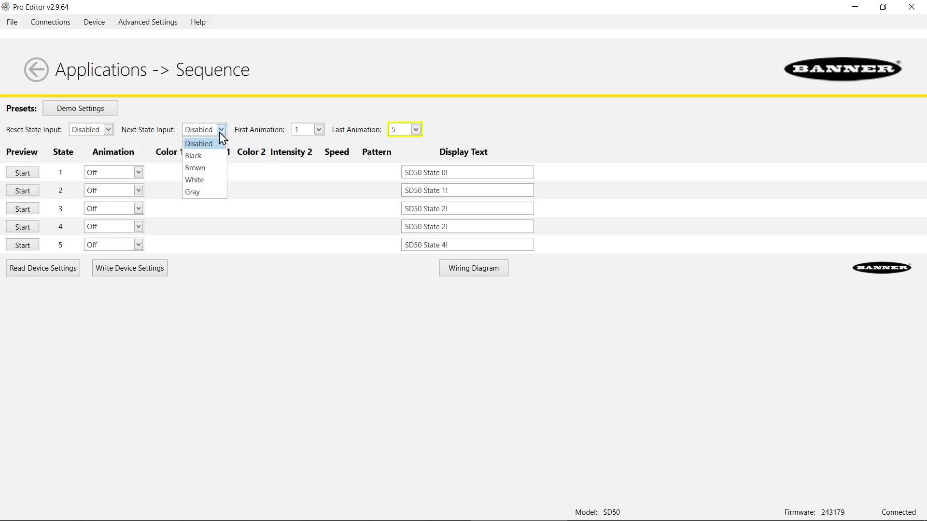
click(209, 164)
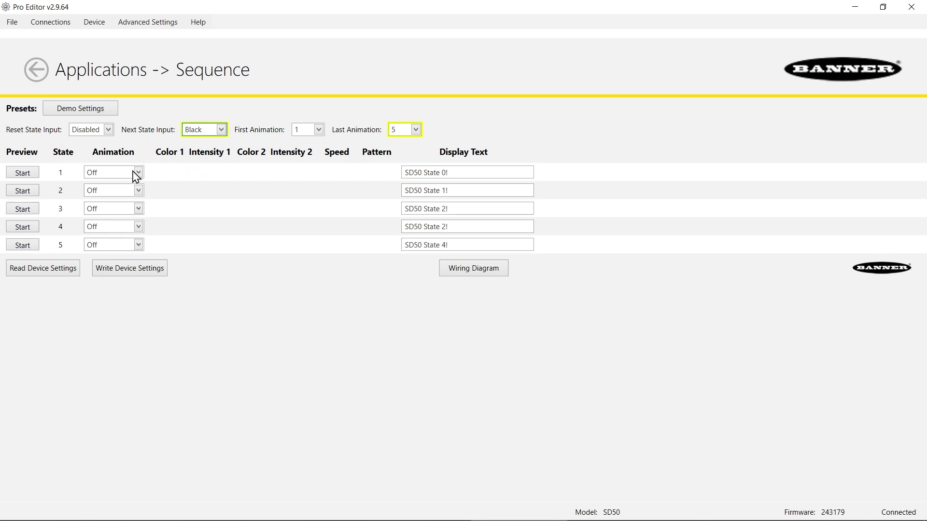
click(109, 130)
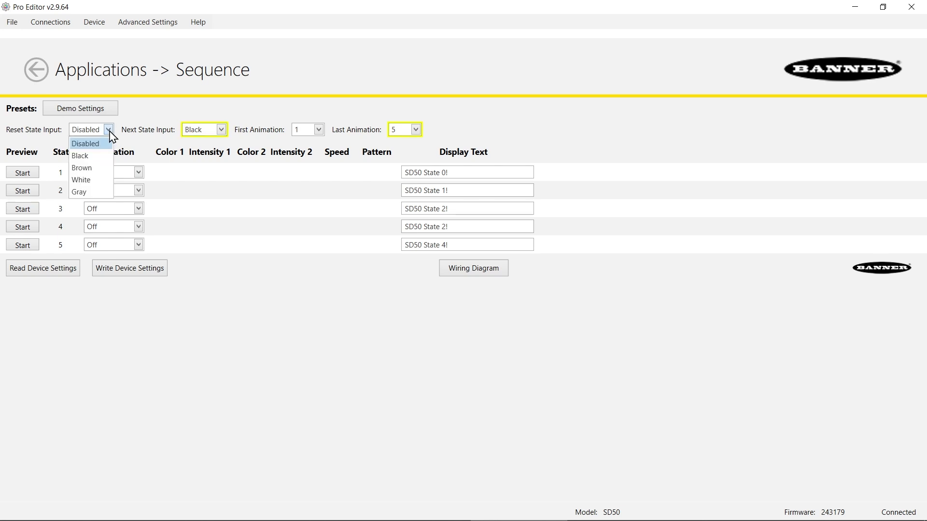
click(92, 192)
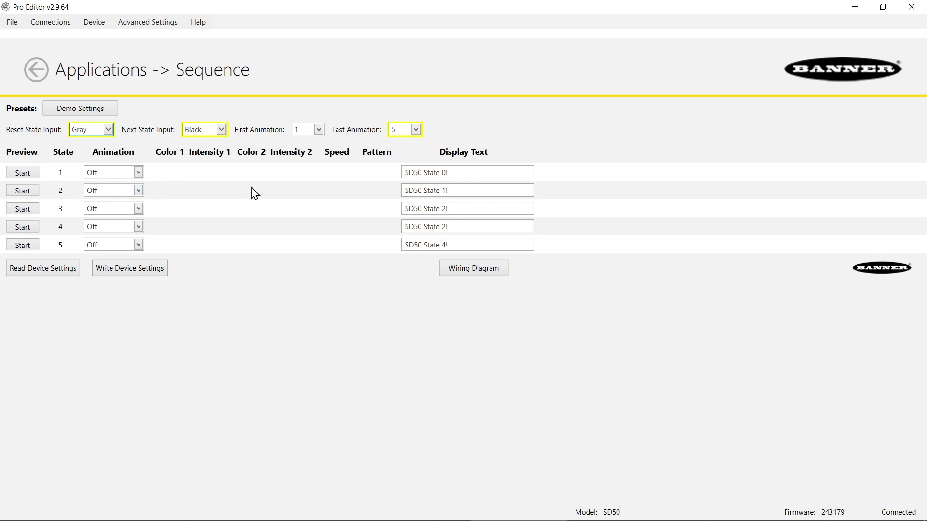
click(472, 170)
Rename states 1 and 2 to 'Place Fixture' and 'Align Pieces'.
drag(472, 170, 395, 178)
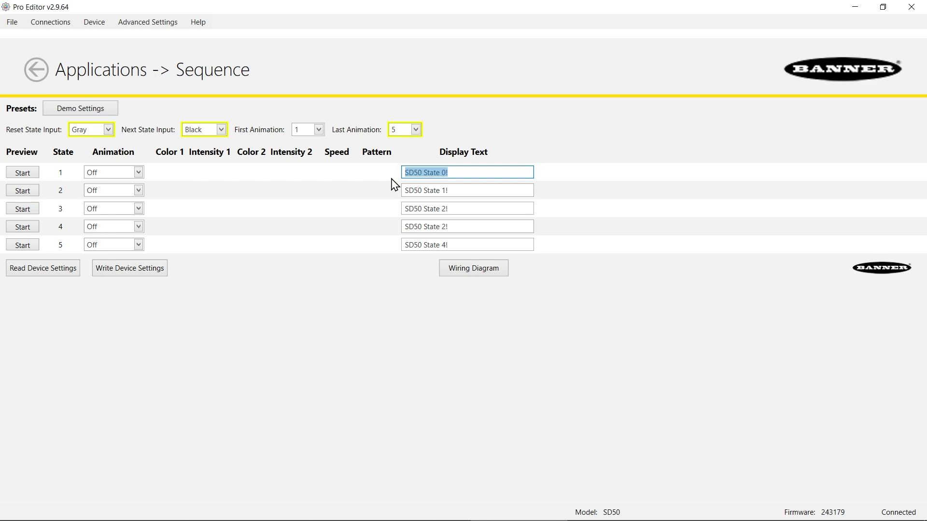
text(Plac)
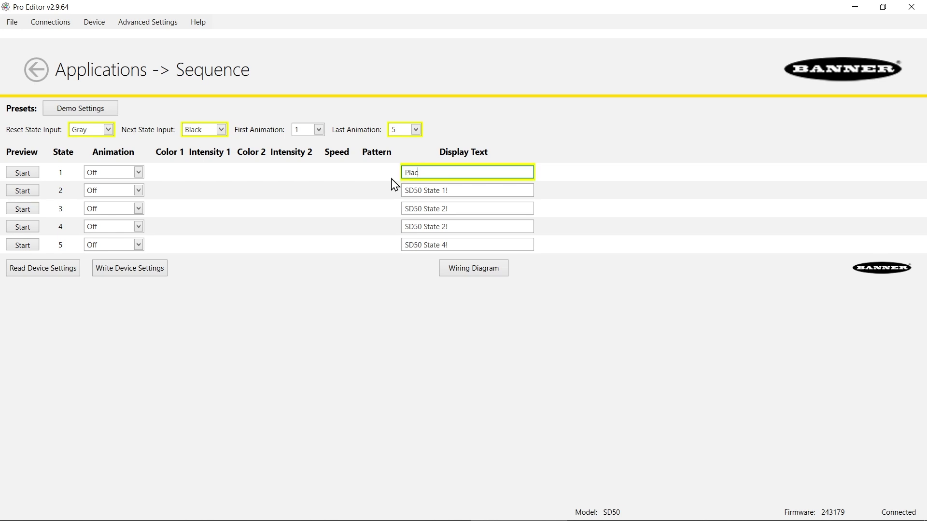
text(e Fixture)
click(468, 190)
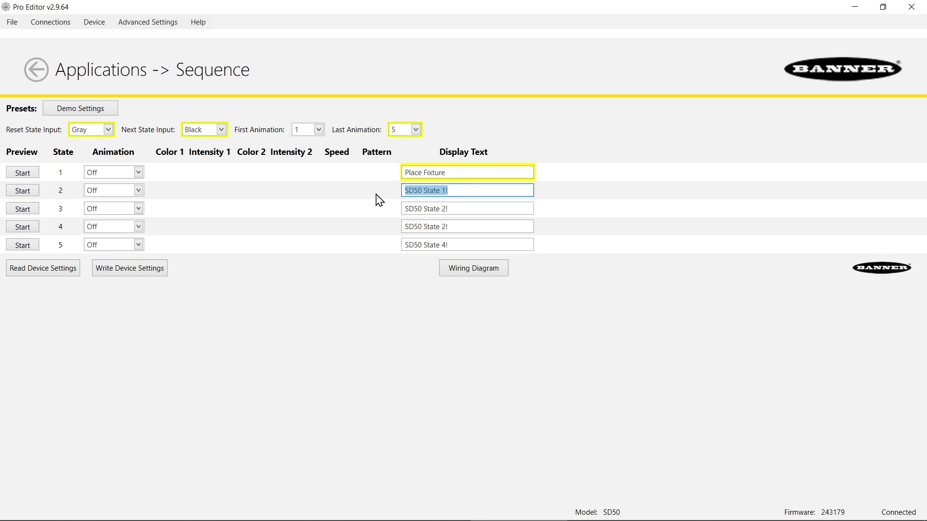
text(Align Pieces)
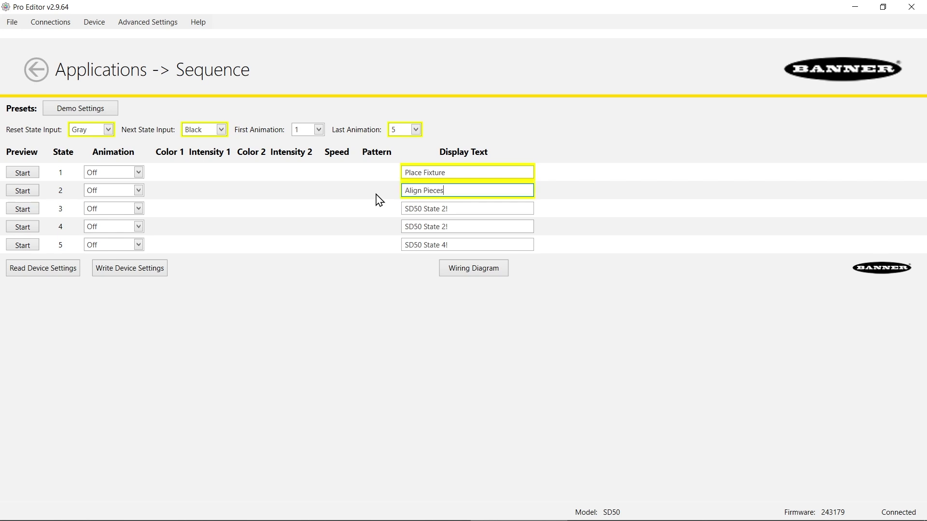
Replace state 3's display text with 'Apply Glue'.
click(452, 204)
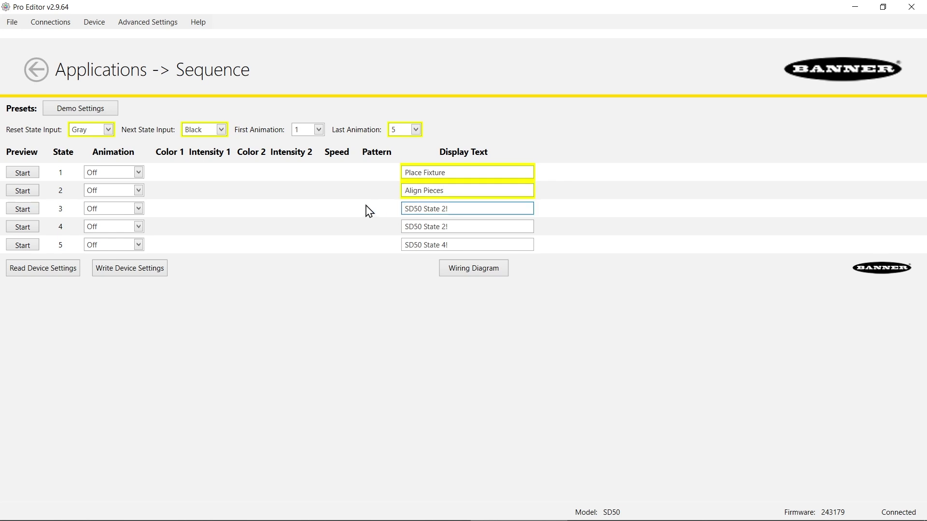
key(End)
key(BackSpace)
key(BackSpace)
key(BackSpace)
key(BackSpace)
key(BackSpace)
key(BackSpace)
key(BackSpace)
key(BackSpace)
key(BackSpace)
key(BackSpace)
key(BackSpace)
key(BackSpace)
key(BackSpace)
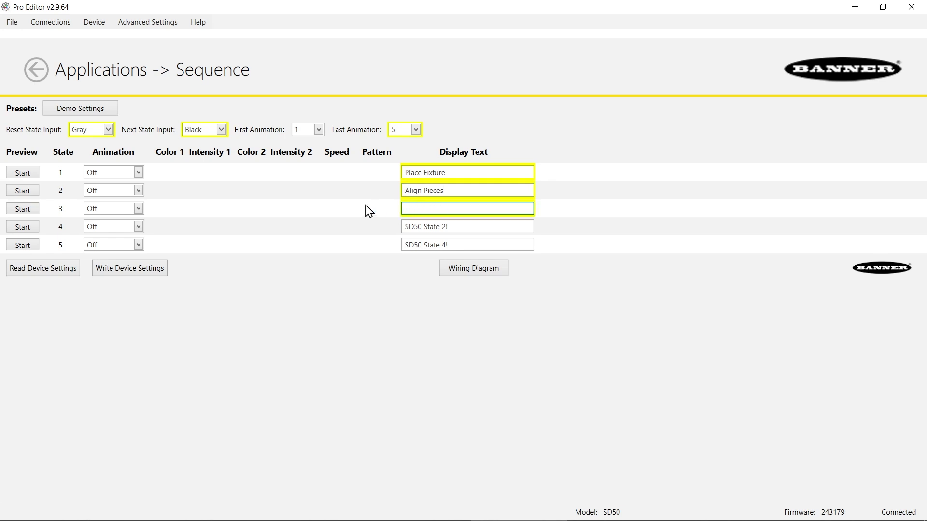
text(Apply Glue)
Replace state 4's display text with 'Join pieces'.
key(Tab)
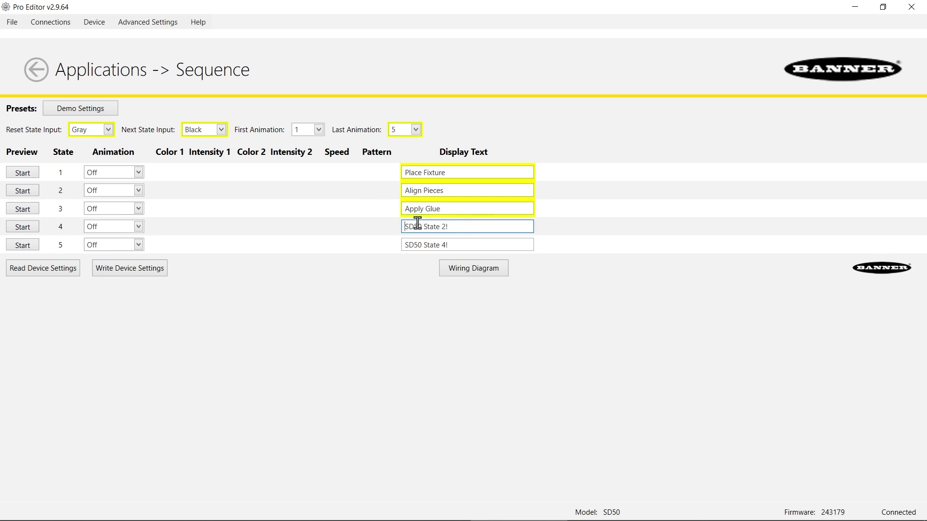
key(End)
key(BackSpace)
key(BackSpace)
key(BackSpace)
key(BackSpace)
key(BackSpace)
key(BackSpace)
key(BackSpace)
key(BackSpace)
key(BackSpace)
key(BackSpace)
key(BackSpace)
key(BackSpace)
key(BackSpace)
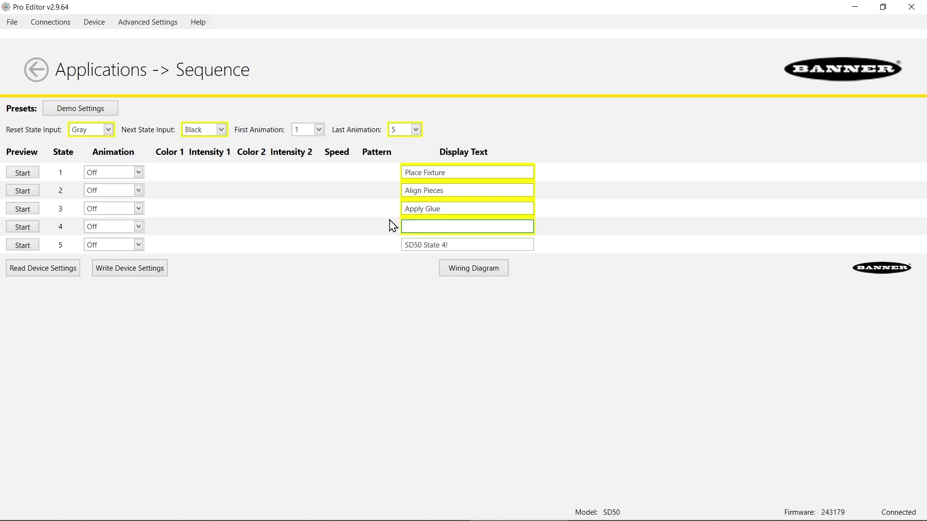
text(K)
key(BackSpace)
text(Join pieces)
Replace state 5's display text with 'Apply Label'.
click(452, 245)
key(BackSpace)
key(BackSpace)
key(BackSpace)
key(BackSpace)
key(BackSpace)
key(BackSpace)
key(BackSpace)
key(BackSpace)
key(BackSpace)
key(BackSpace)
key(BackSpace)
key(BackSpace)
key(BackSpace)
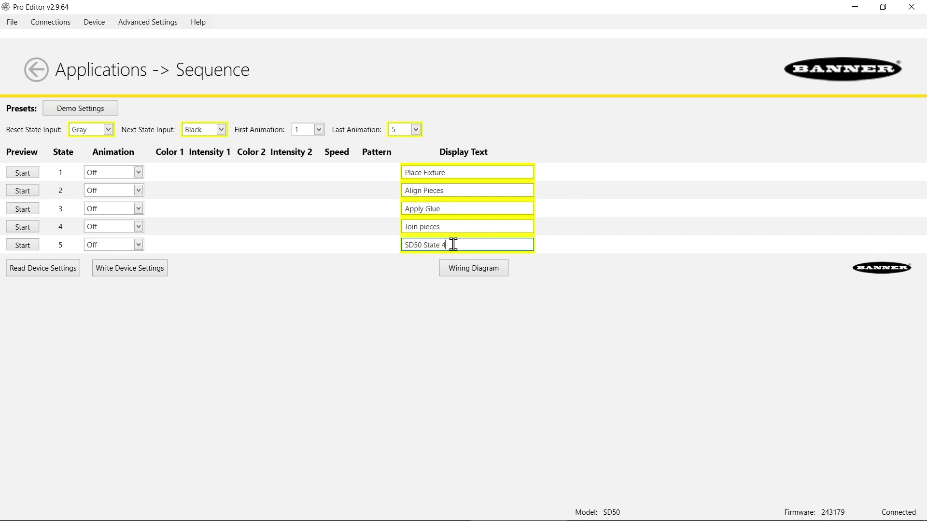
text(Apply )
text(Lab e)
text(e)
click(140, 271)
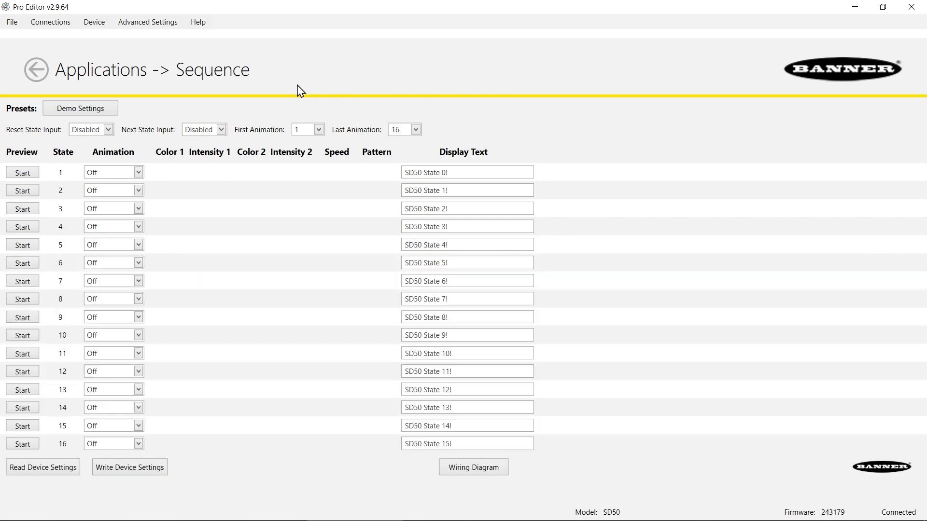
Load the five-state Demo Settings preset and write it to the SD50.
click(81, 116)
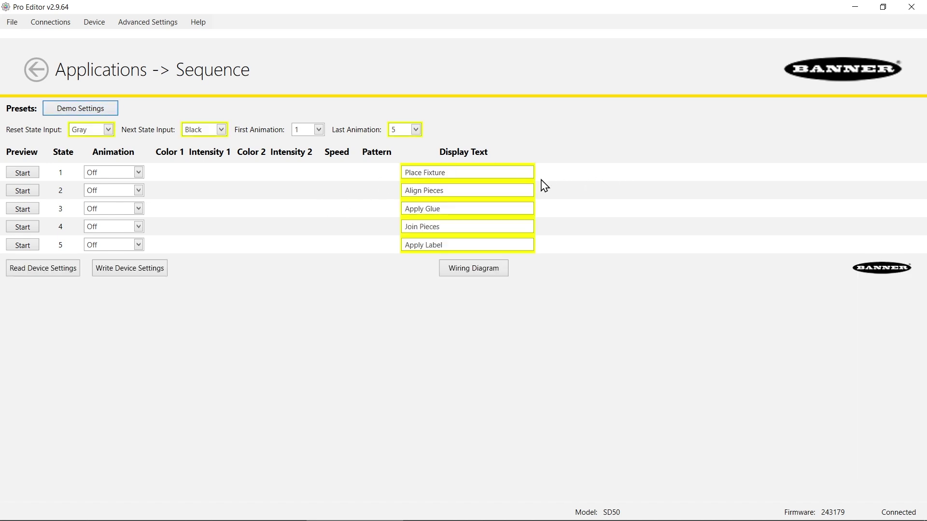
click(131, 273)
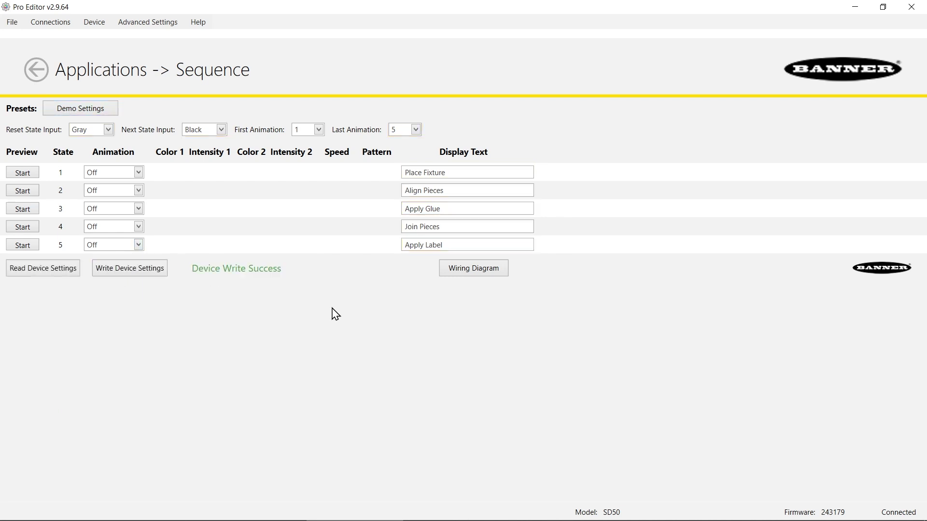